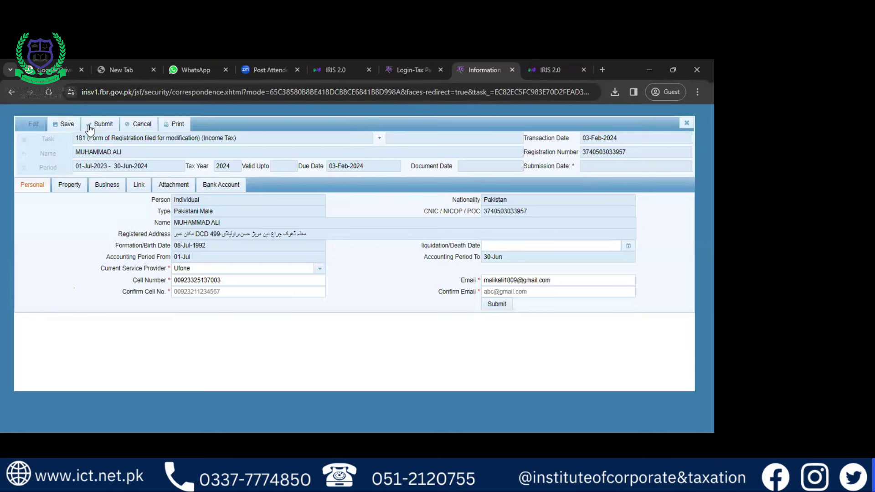
# In the 181 registration modification form, start a new business entry and name it Khan Foods
pyautogui.click(26, 124)
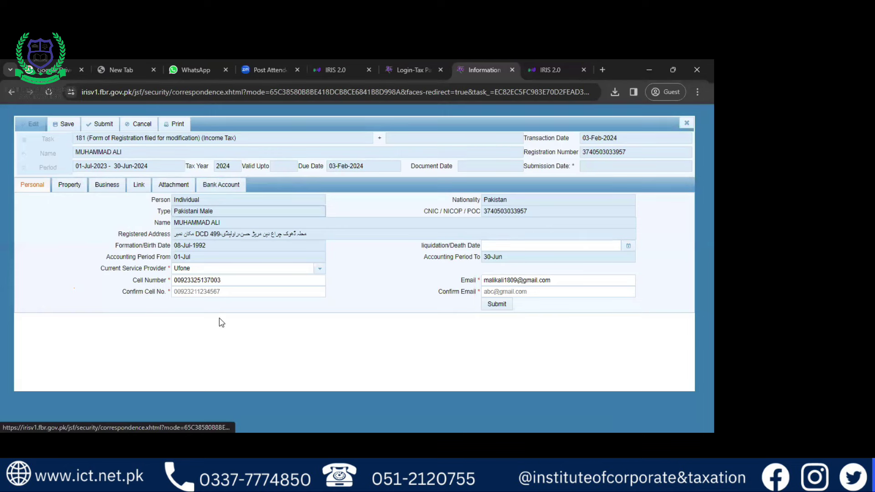
pyautogui.click(106, 187)
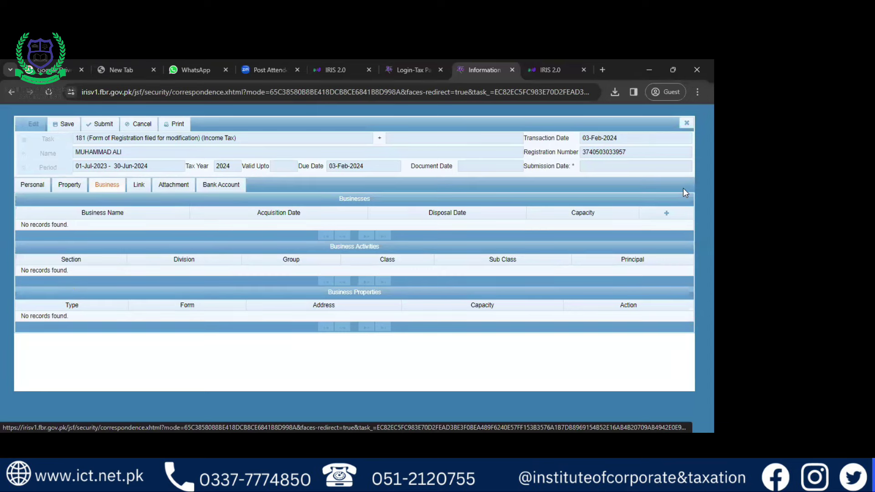
pyautogui.click(668, 216)
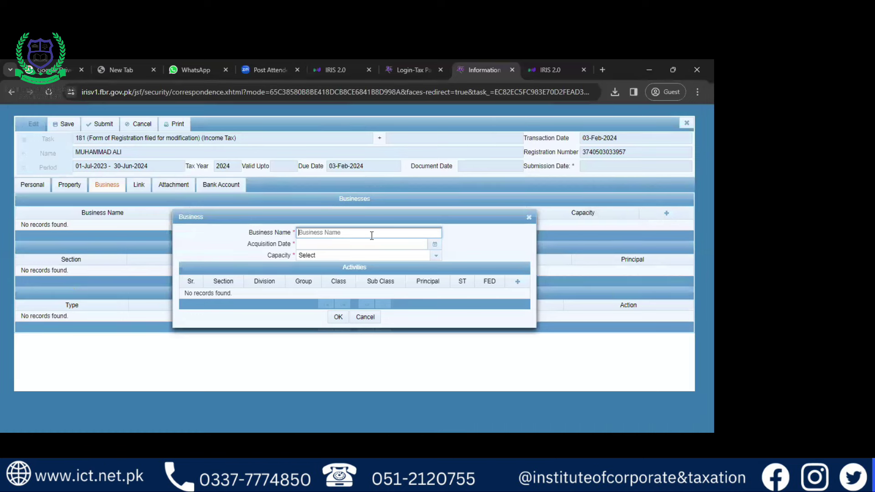
pyautogui.write('Khan Foodss')
# Set the Khan Foods acquisition date to 3 February 2024 and its capacity to Owner
pyautogui.click(381, 244)
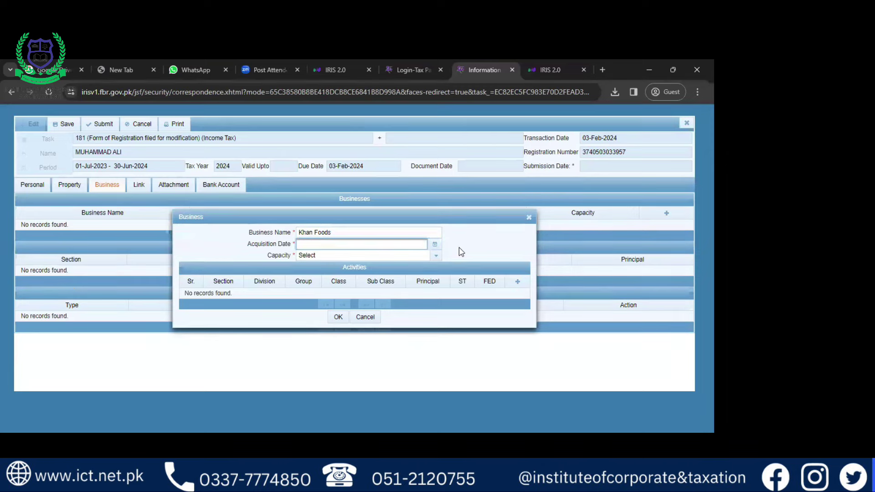
pyautogui.moveTo(433, 220); pyautogui.dragTo(564, 125)
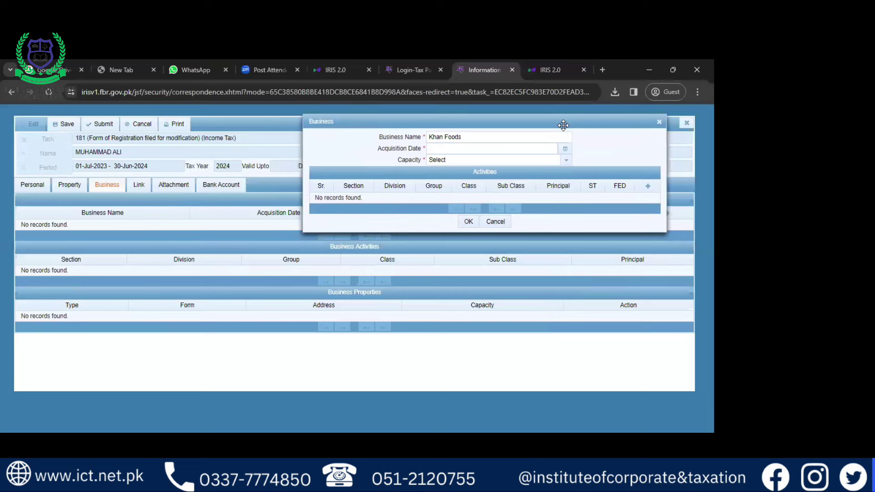
pyautogui.click(565, 150)
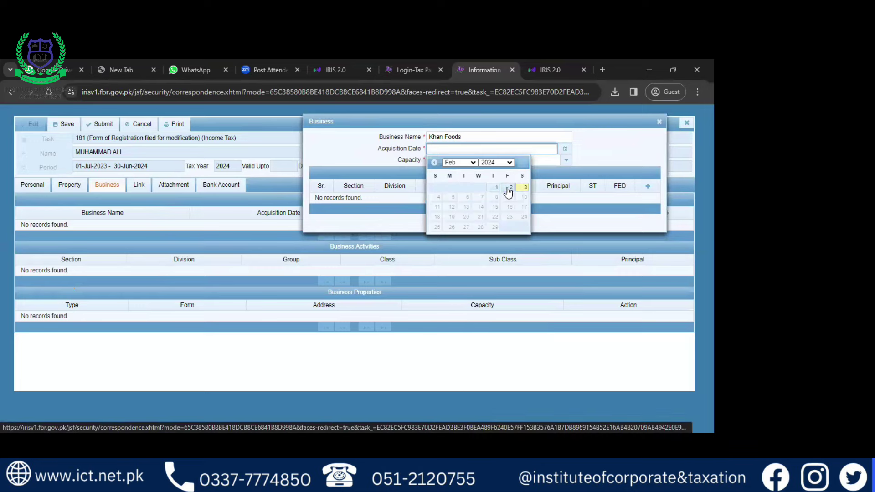
pyautogui.click(519, 188)
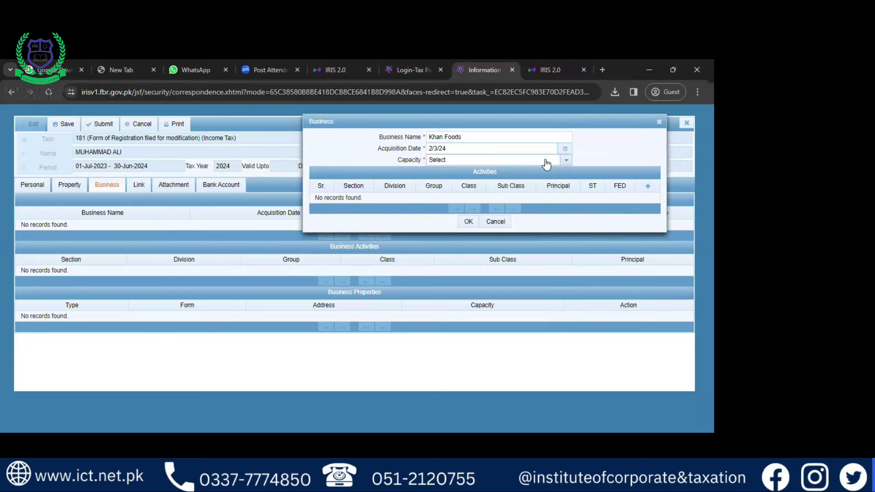
pyautogui.click(564, 160)
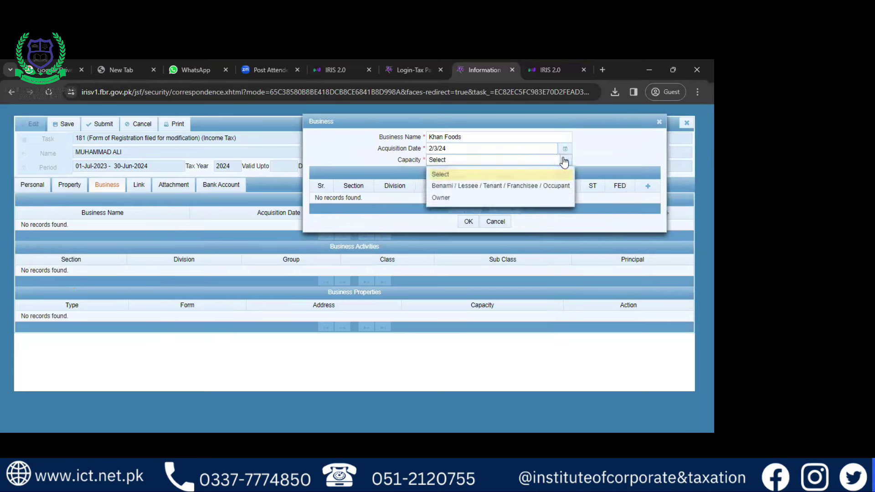
pyautogui.click(552, 197)
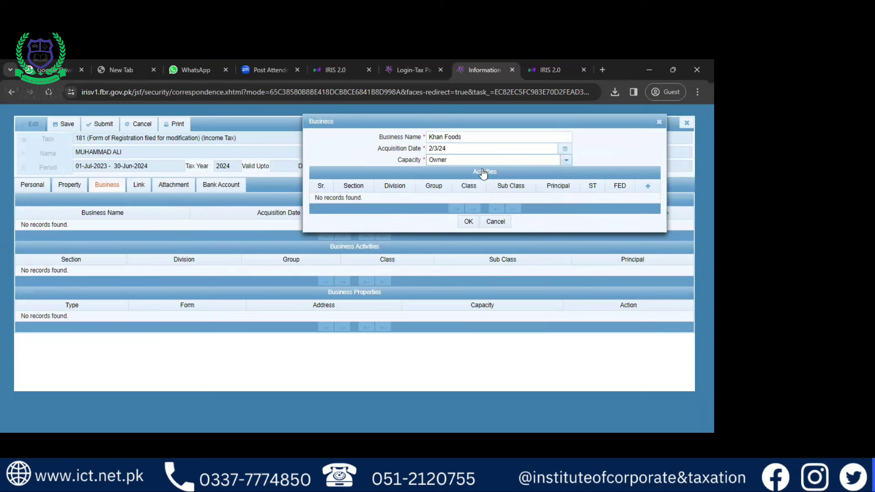
# Start a new activity for Khan Foods as the principal activity and search the activity descriptions for Food
pyautogui.click(647, 188)
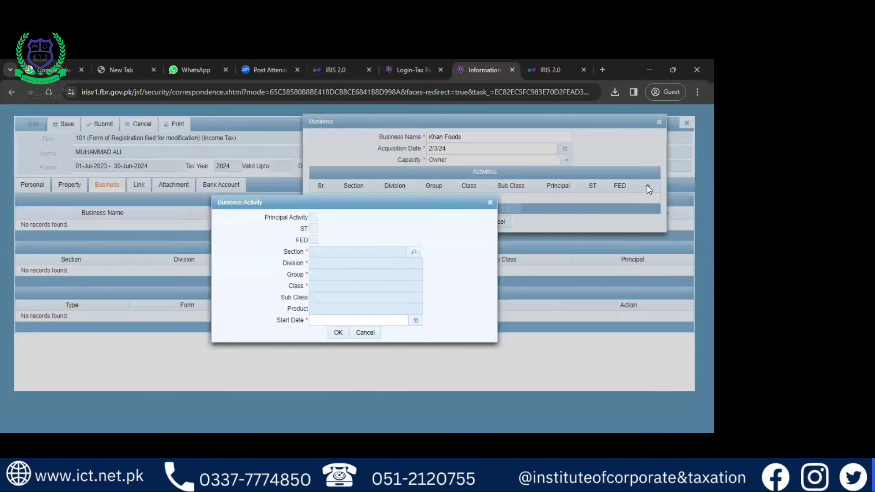
pyautogui.click(313, 217)
pyautogui.click(414, 251)
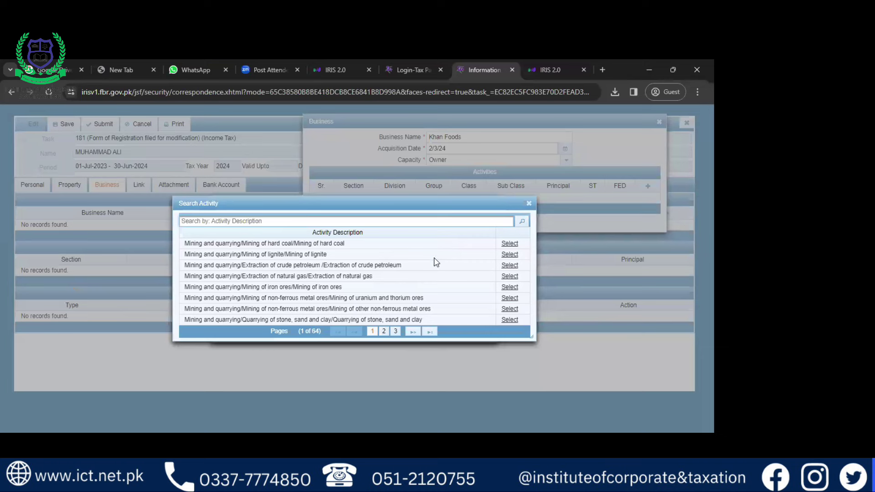
pyautogui.click(424, 220)
pyautogui.write('Foods')
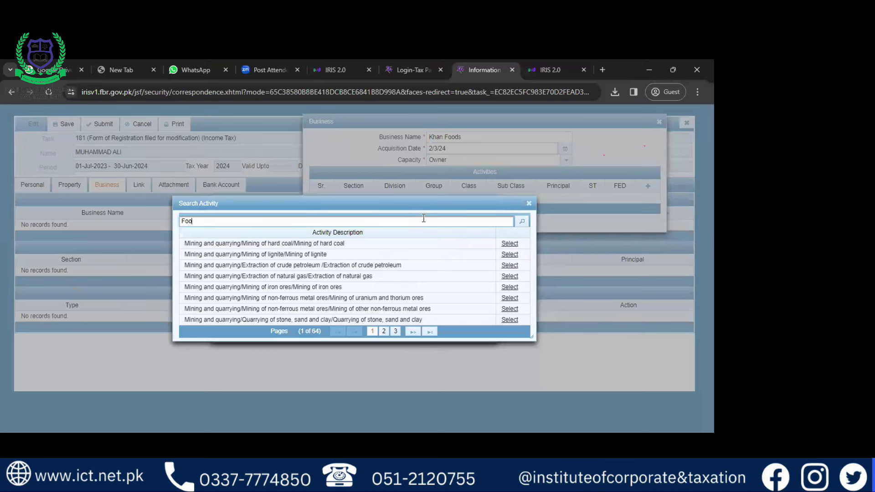
pyautogui.click(522, 222)
pyautogui.click(433, 225)
pyautogui.press('BackSpace')
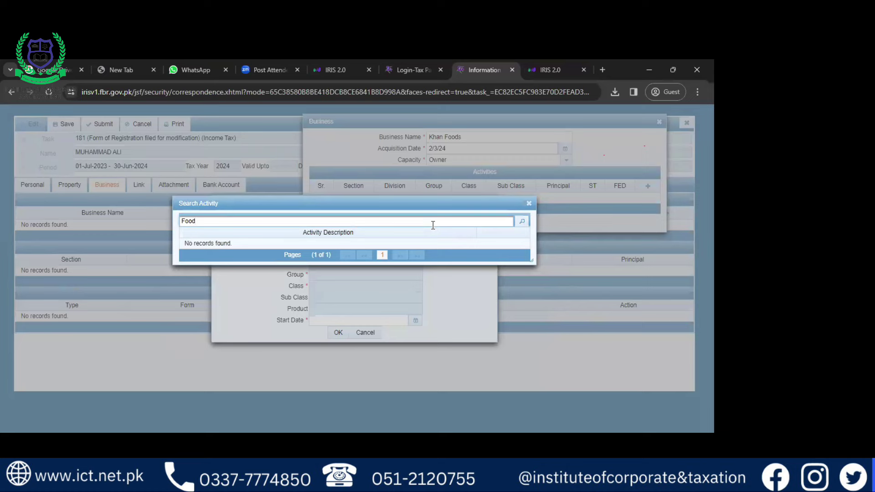
pyautogui.click(522, 222)
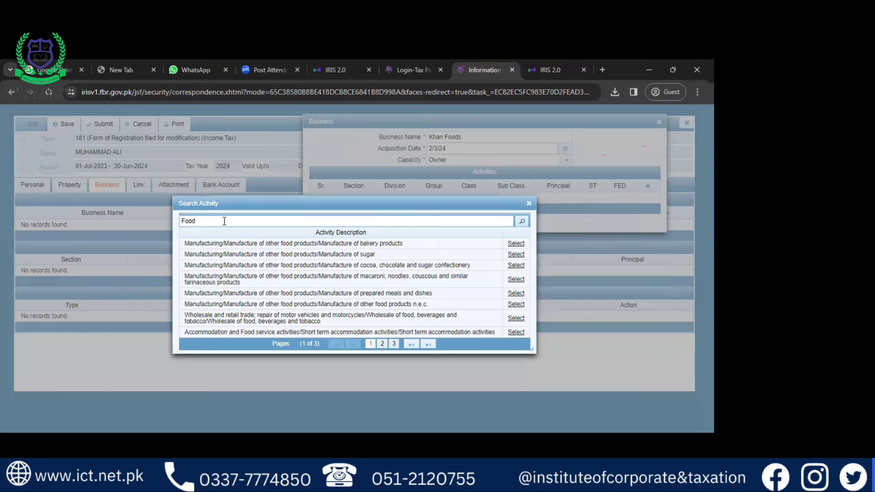
# Look through the food activity results and choose Manufacture of other food products/Manufacture of prepared meals and dishes
pyautogui.click(384, 347)
pyautogui.click(394, 364)
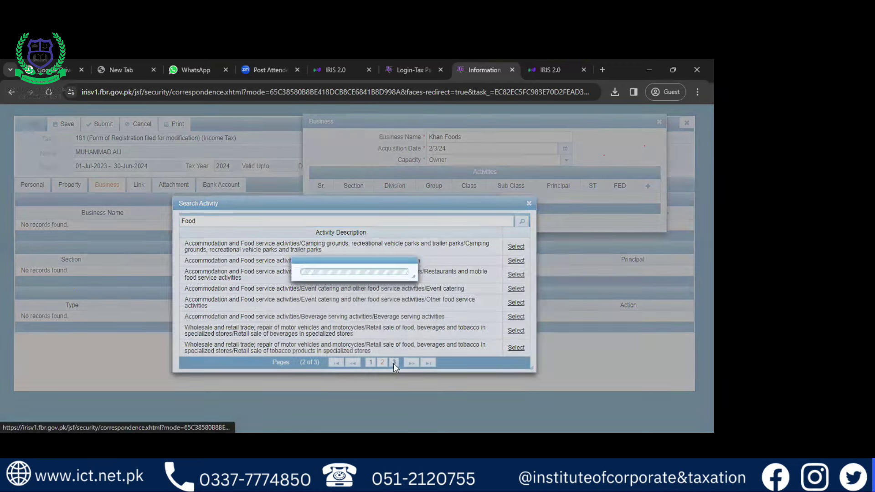
pyautogui.click(369, 335)
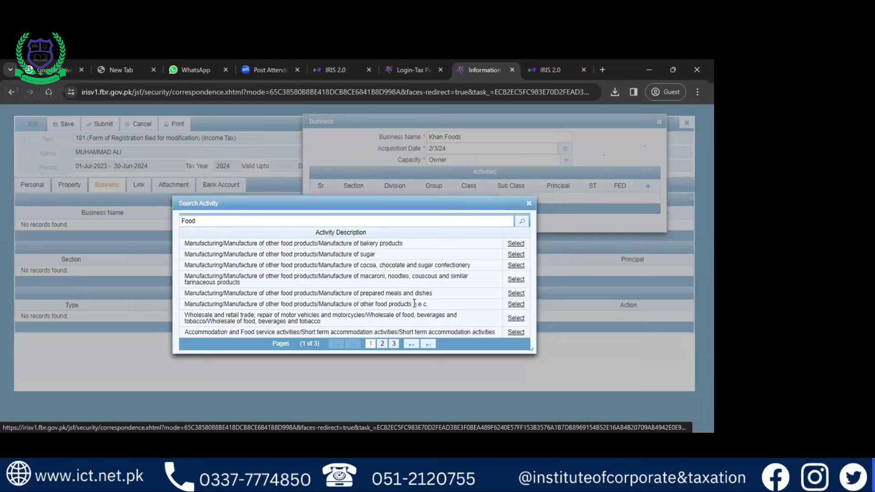
pyautogui.click(515, 294)
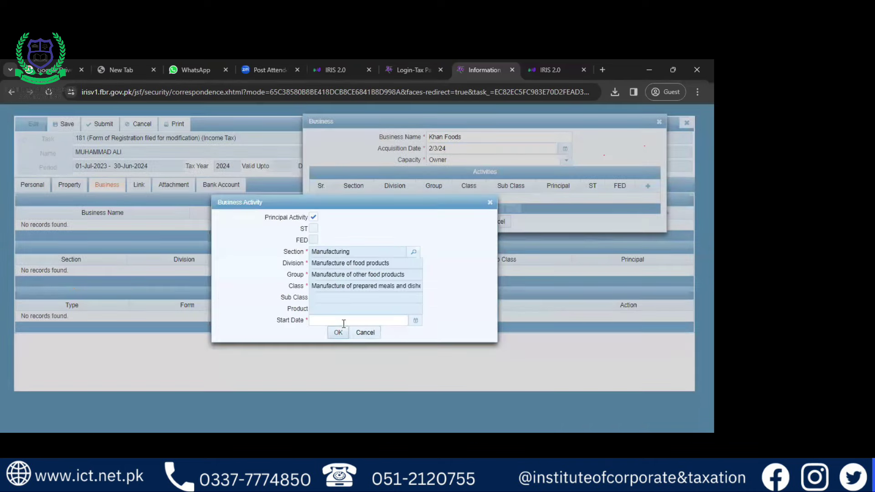
# Set the activity's start date to 3 February 2024 and confirm both the activity and the Khan Foods business entry
pyautogui.click(350, 320)
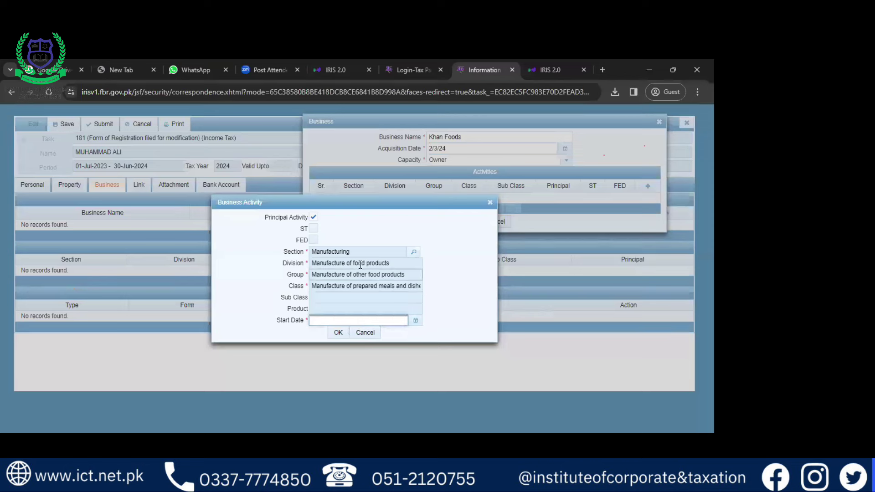
pyautogui.click(415, 323)
pyautogui.click(407, 359)
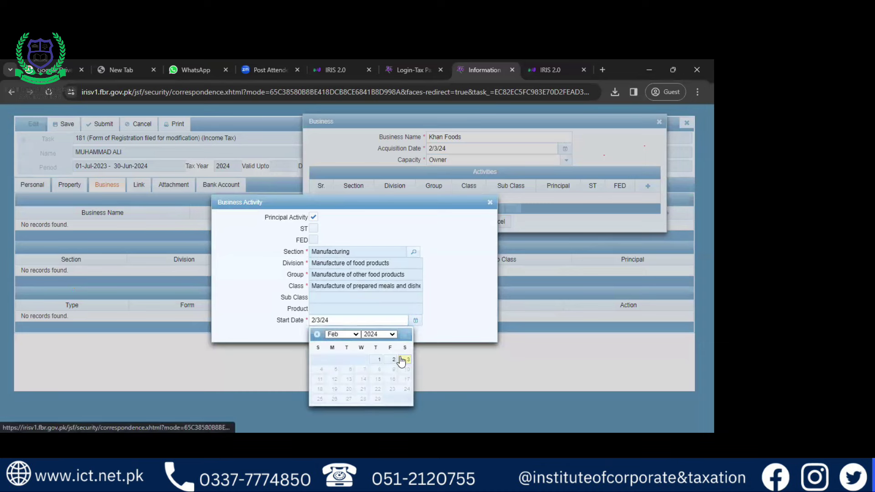
pyautogui.click(337, 333)
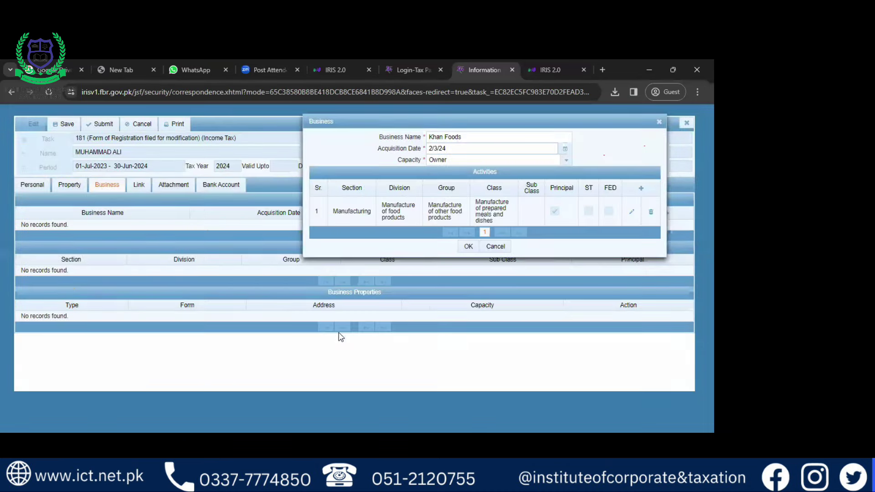
pyautogui.click(468, 248)
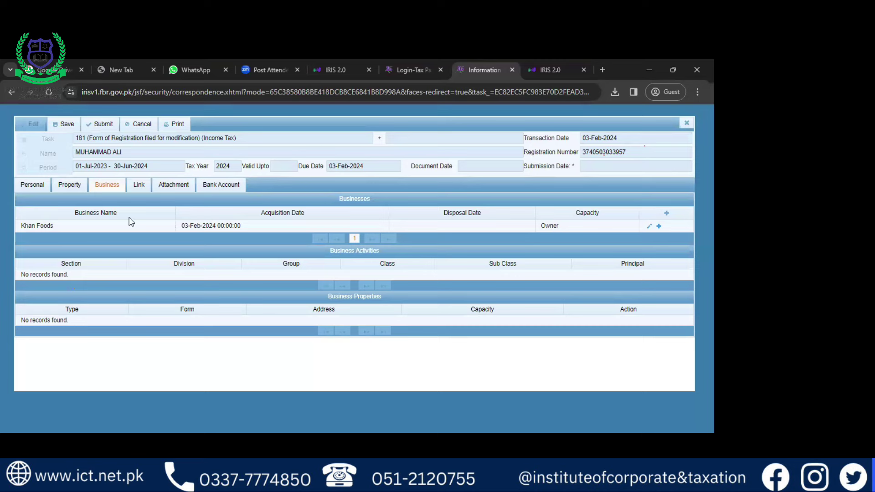
# Reopen the Khan Foods business entry to review its details and close it unchanged
pyautogui.click(649, 227)
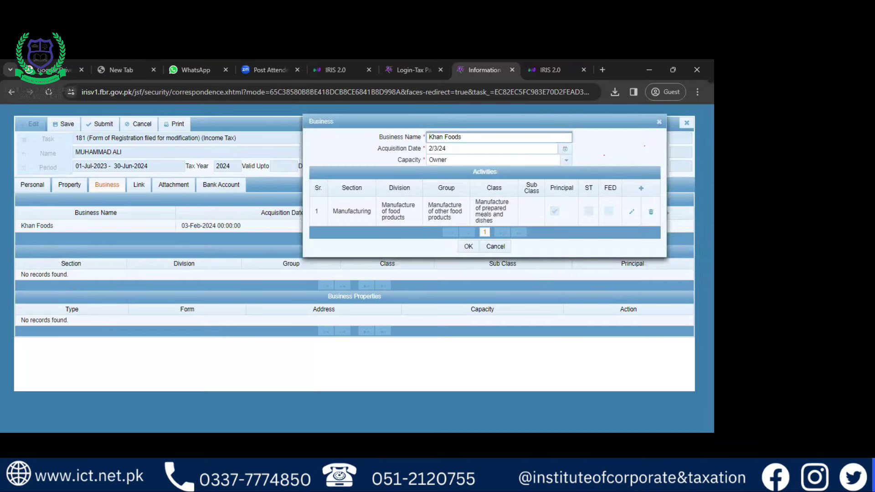
pyautogui.click(659, 122)
# Close the registration form without saving and open the Outbox of documents awaiting FBR action on the dashboard
pyautogui.click(687, 123)
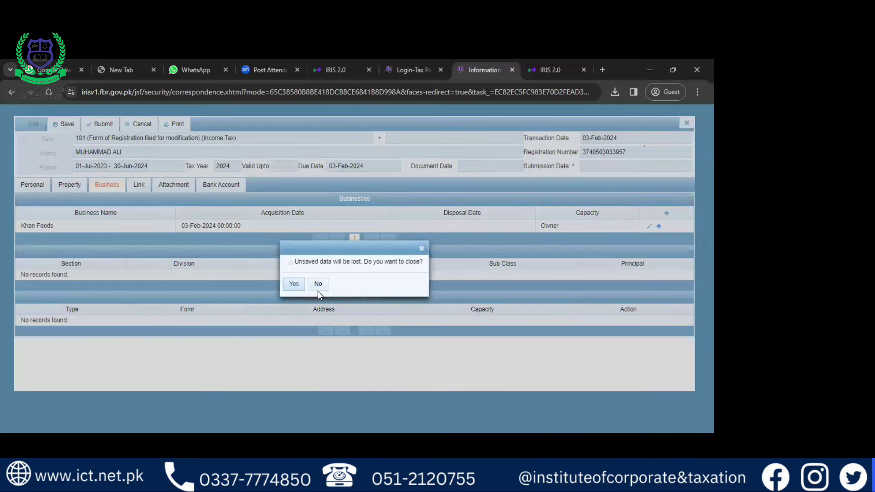
pyautogui.click(294, 286)
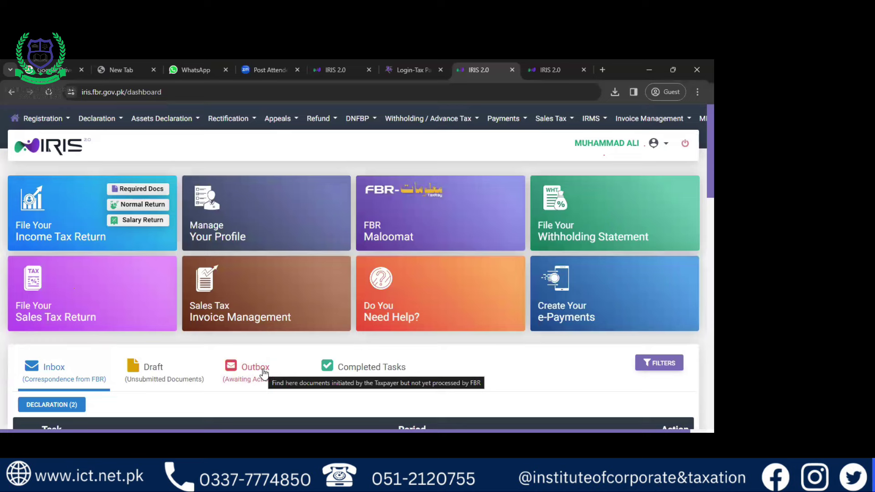
pyautogui.click(247, 374)
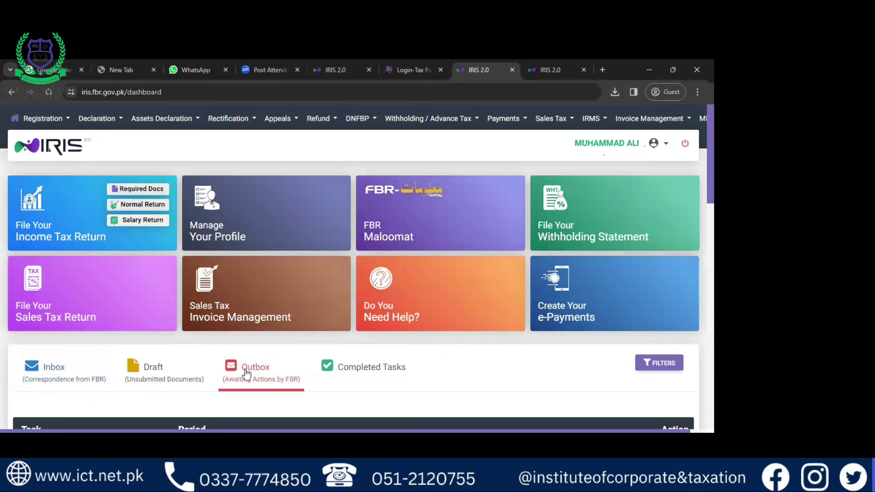